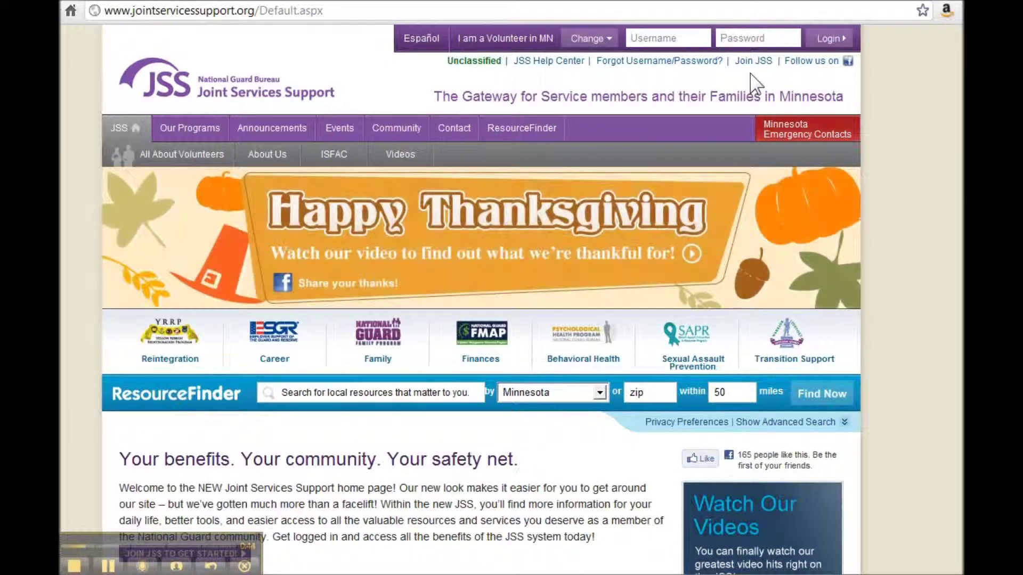
Step: Accept the government-use notice and log in with the member's username and password
{"action": "left_click", "coordinate": [671, 39]}
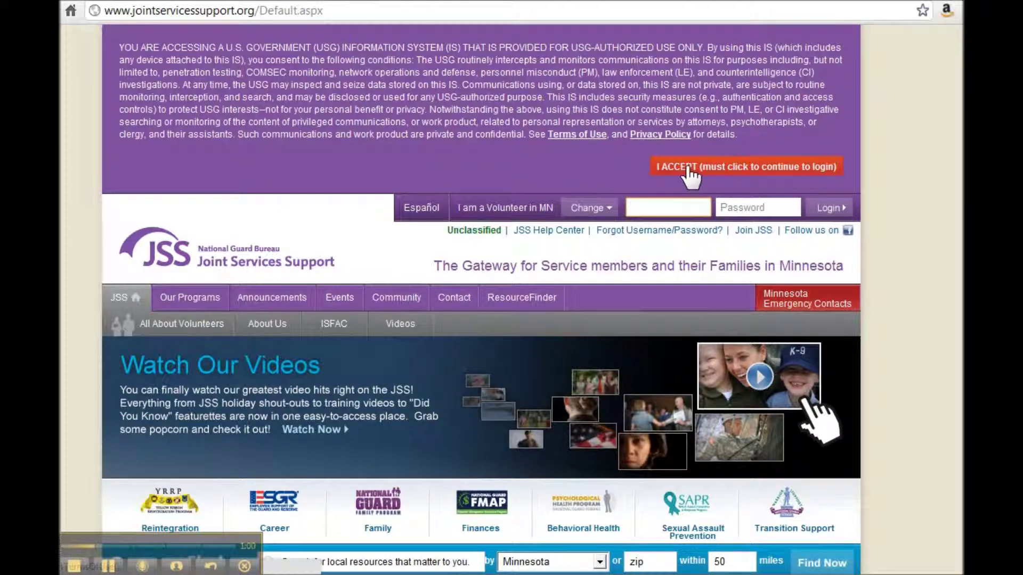
{"action": "left_click", "coordinate": [687, 168]}
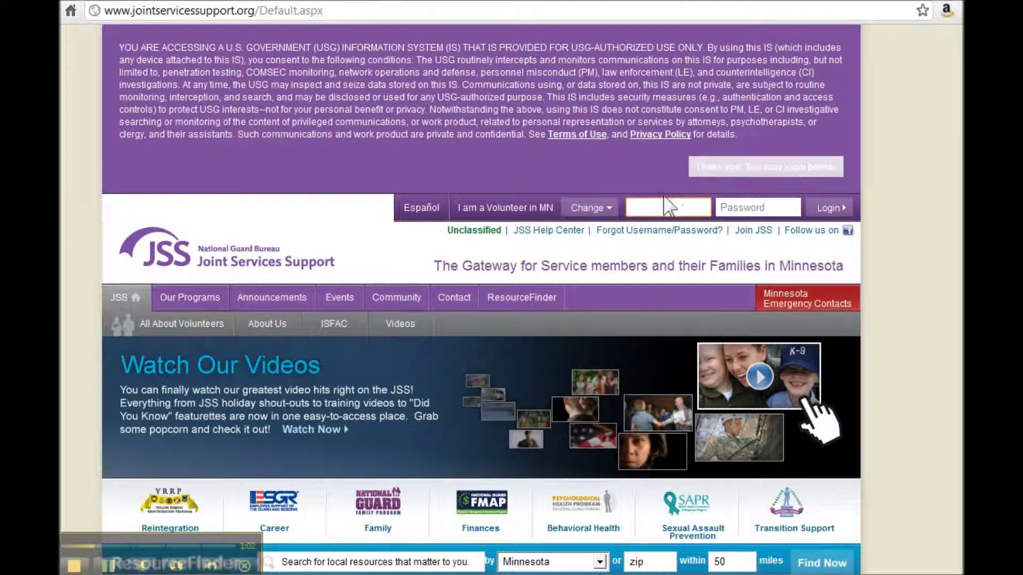
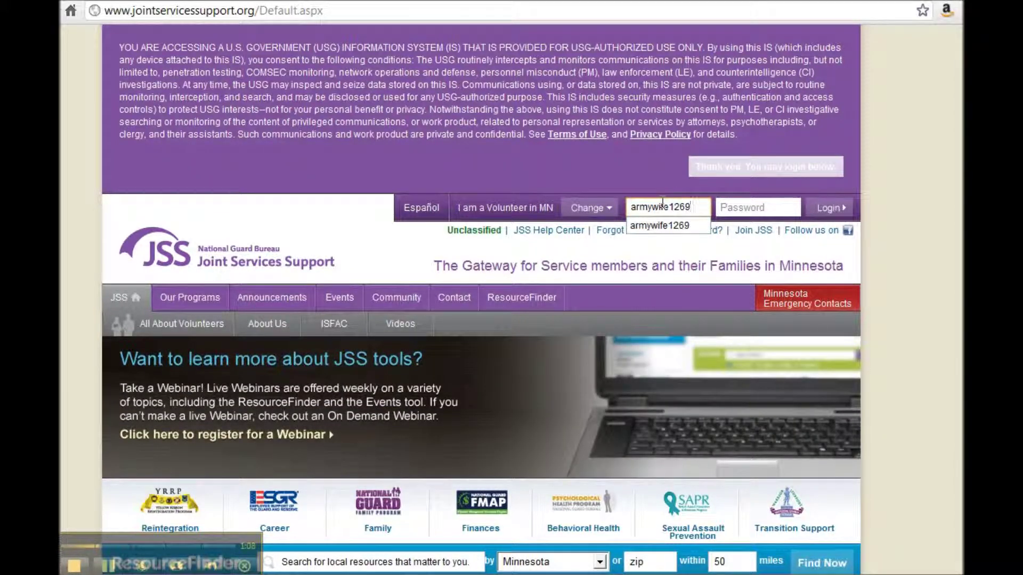
{"action": "left_click", "coordinate": [733, 207]}
{"action": "type", "text": "••••••••••••"}
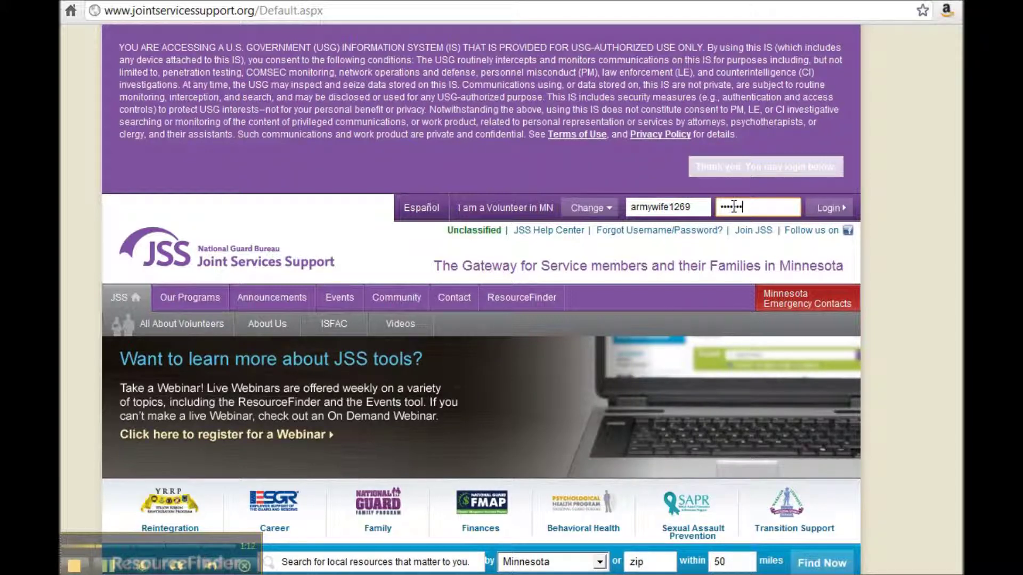
{"action": "type", "text": "•••••••••"}
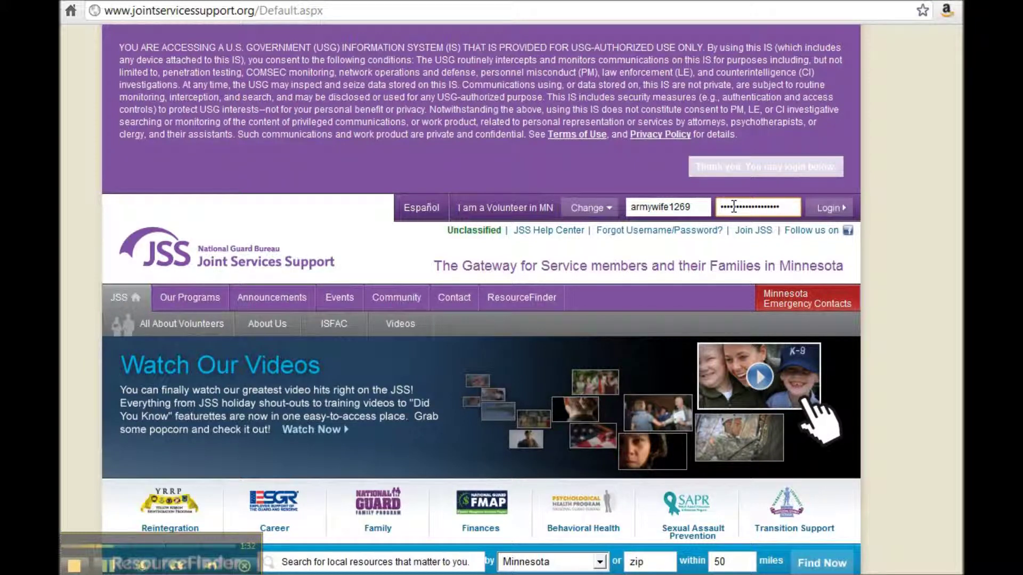
{"action": "left_click", "coordinate": [827, 210]}
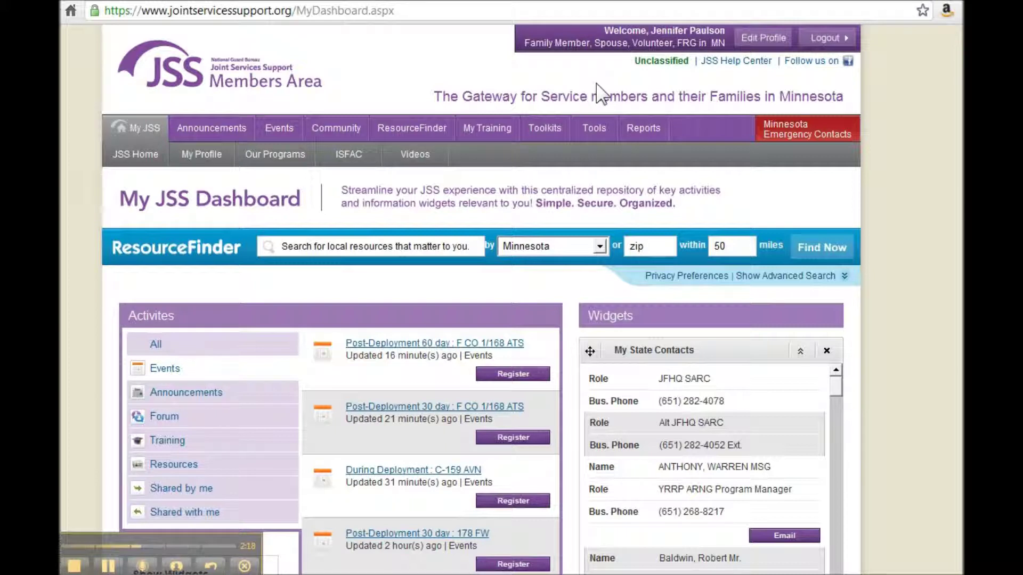
Step: Go to the Volunteer Activity Tracker from the Tools menu
{"action": "mouse_move", "coordinate": [596, 128]}
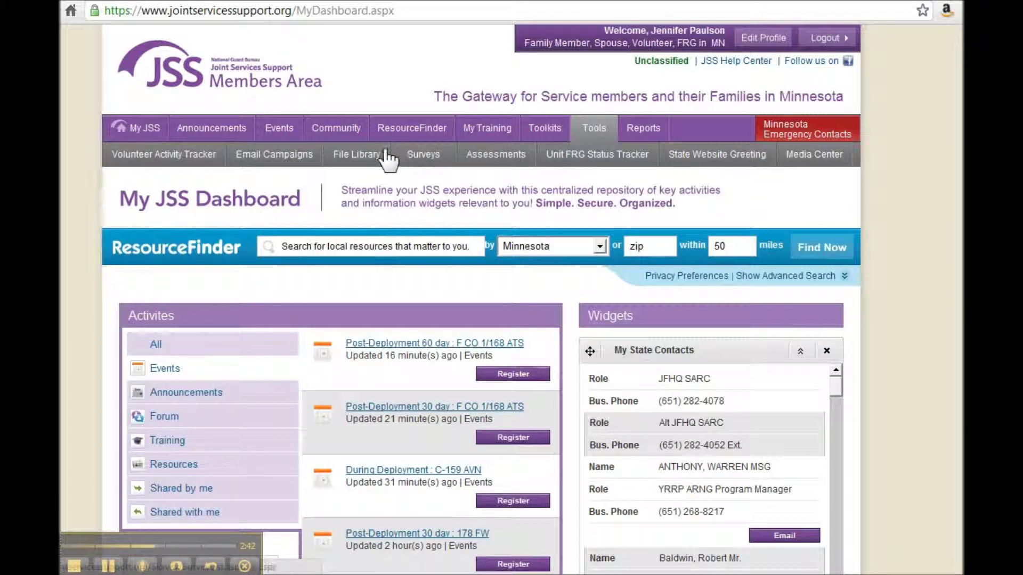
{"action": "left_click", "coordinate": [170, 154]}
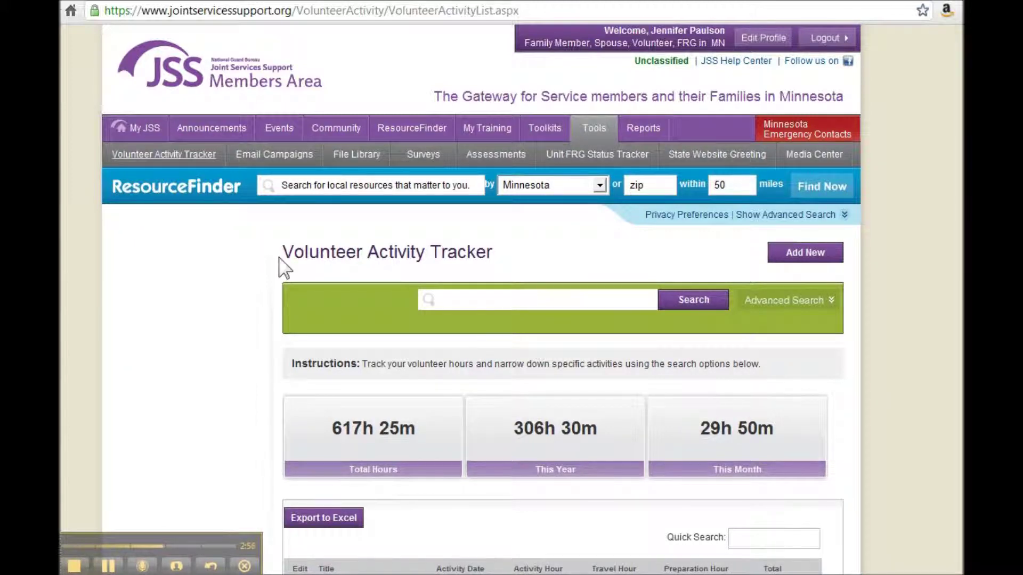
Step: Scroll down the tracker to review the 617h 25m hours summary and past activities
{"action": "scroll", "coordinate": [881, 264], "scroll_direction": "down", "scroll_amount": 2}
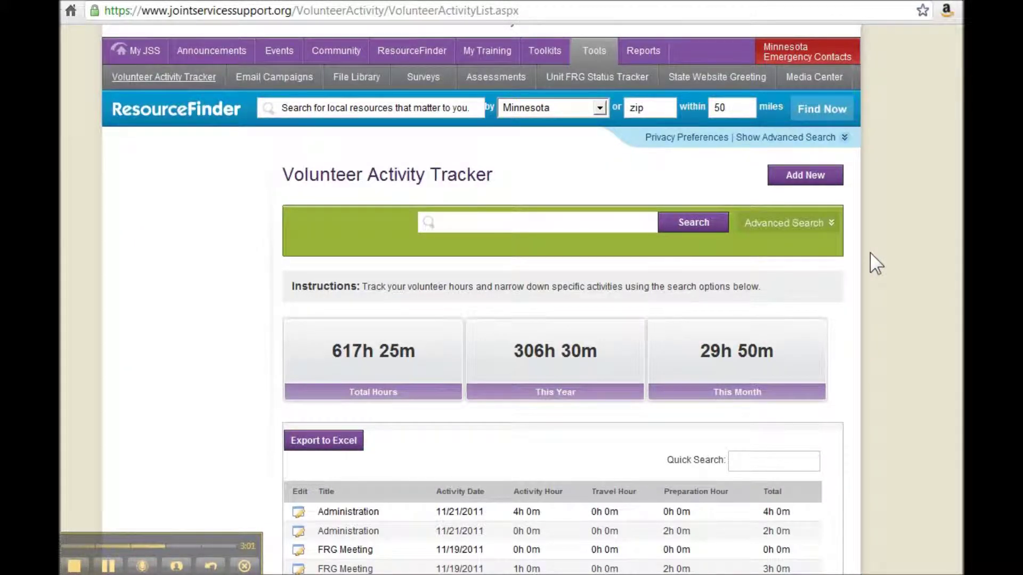
{"action": "scroll", "coordinate": [890, 205], "scroll_direction": "down", "scroll_amount": 2}
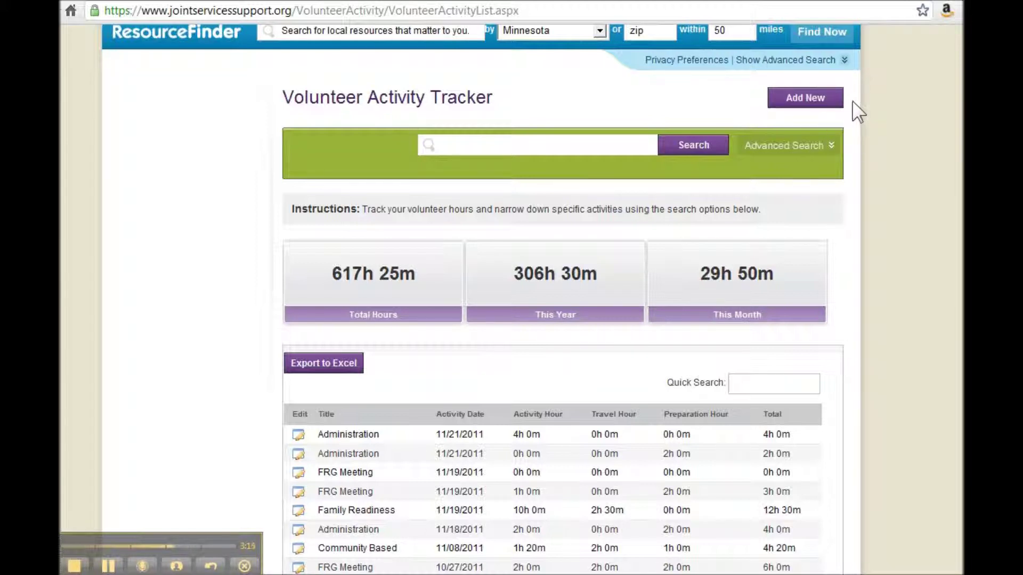
Step: Start a new activity, prefilled with State level, Minnesota and 11/22/2011, and view its categories
{"action": "left_click", "coordinate": [808, 101]}
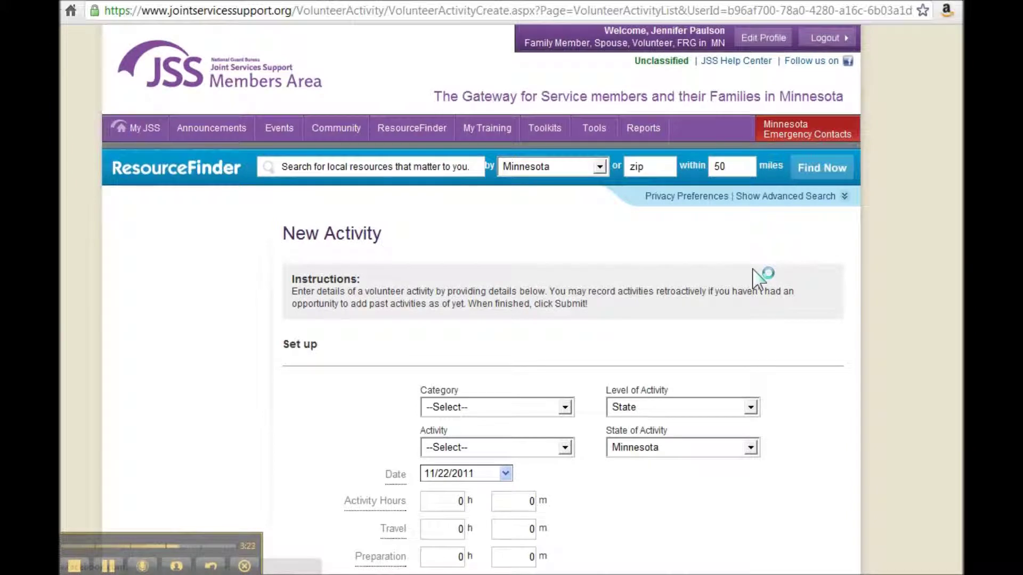
{"action": "scroll", "coordinate": [886, 237], "scroll_direction": "down", "scroll_amount": 3}
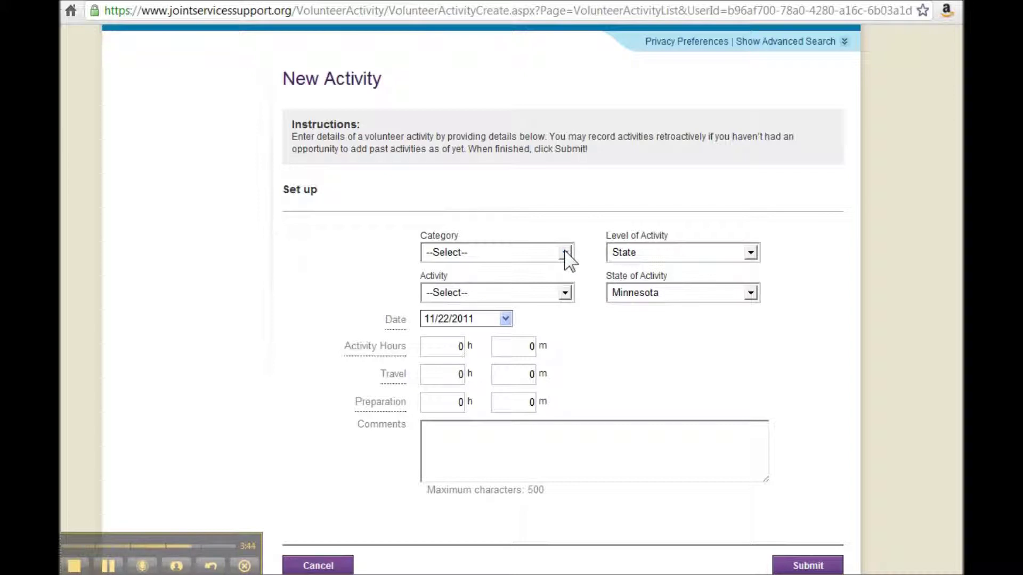
{"action": "left_click", "coordinate": [565, 252]}
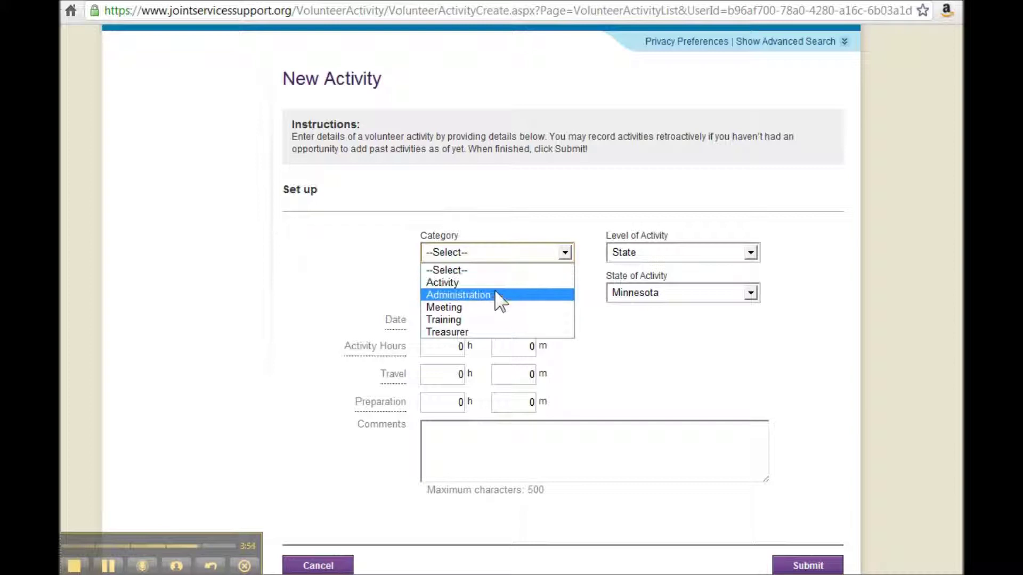
Step: Set the Category to Meeting after briefly trying Treasurer and Training
{"action": "left_click", "coordinate": [482, 332]}
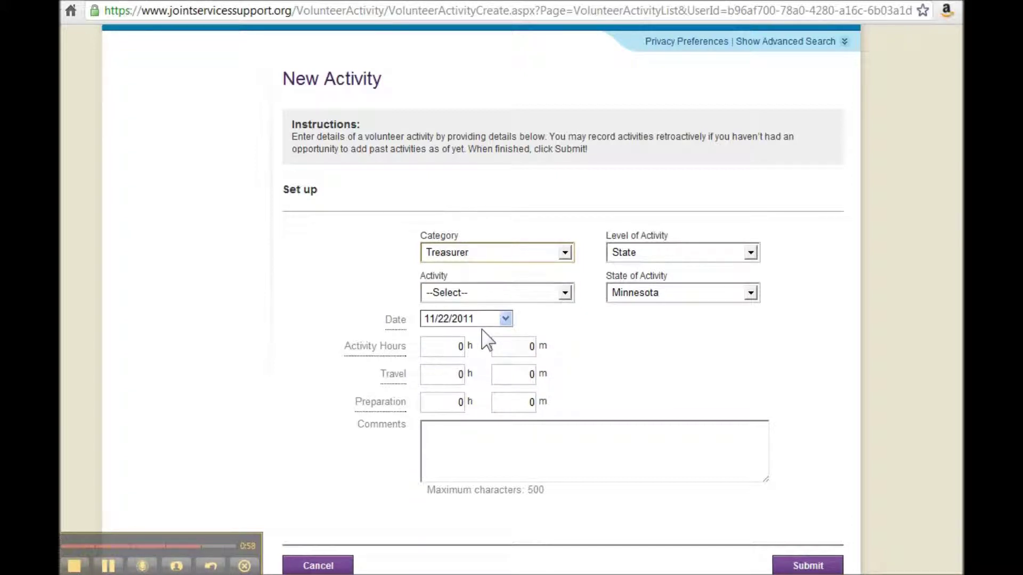
{"action": "left_click", "coordinate": [565, 252]}
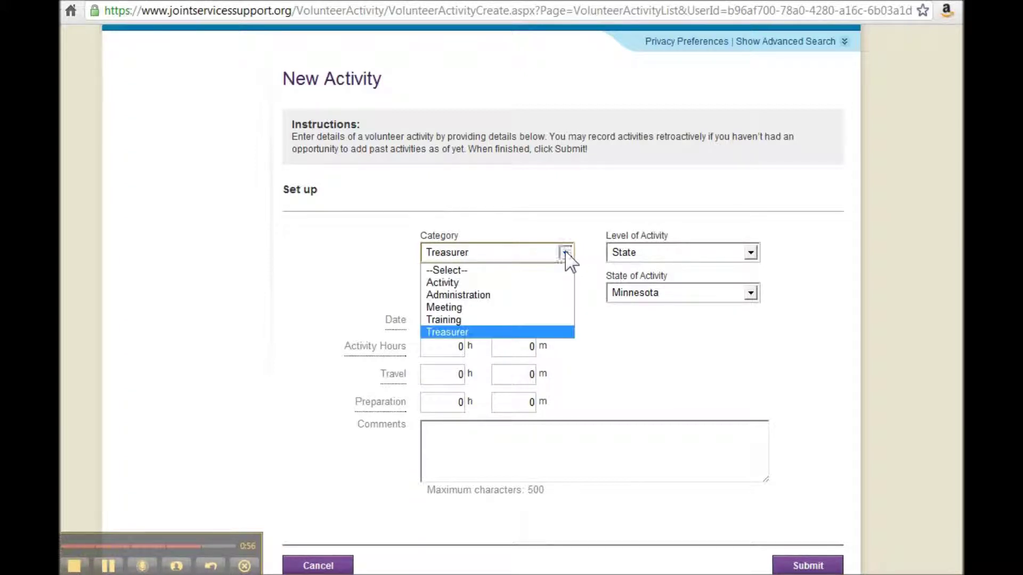
{"action": "left_click", "coordinate": [514, 307]}
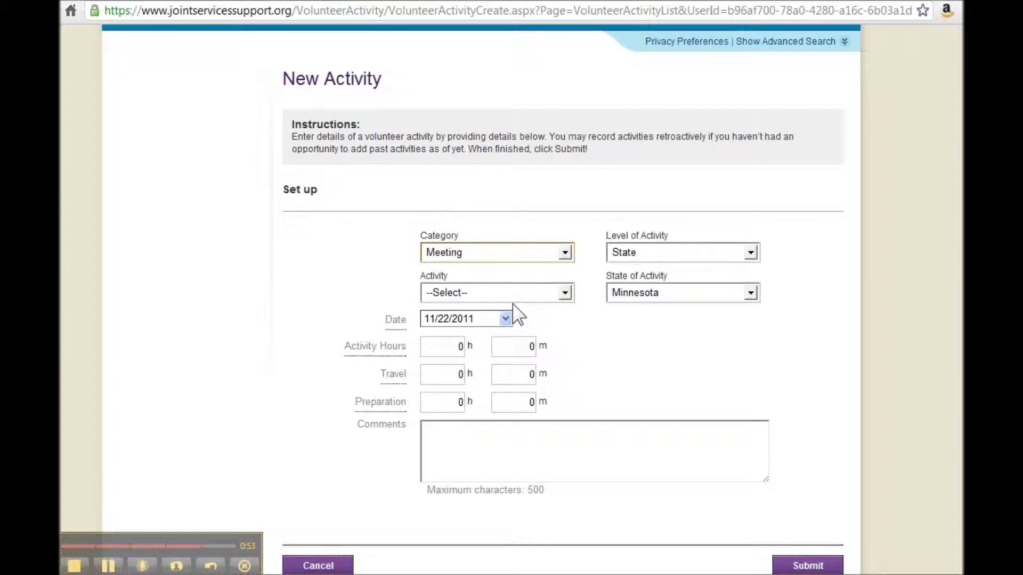
{"action": "left_click", "coordinate": [565, 252]}
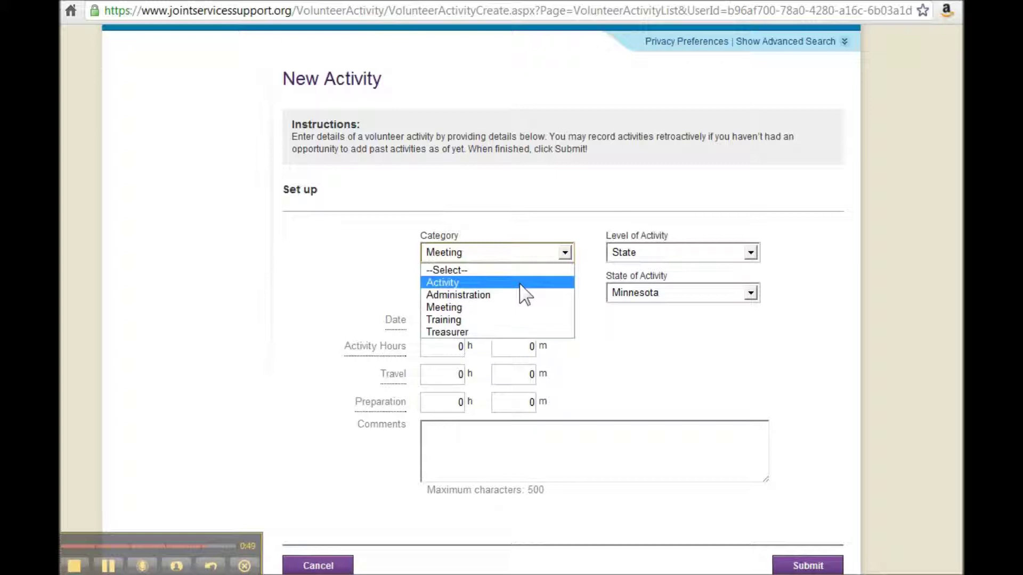
{"action": "left_click", "coordinate": [504, 319]}
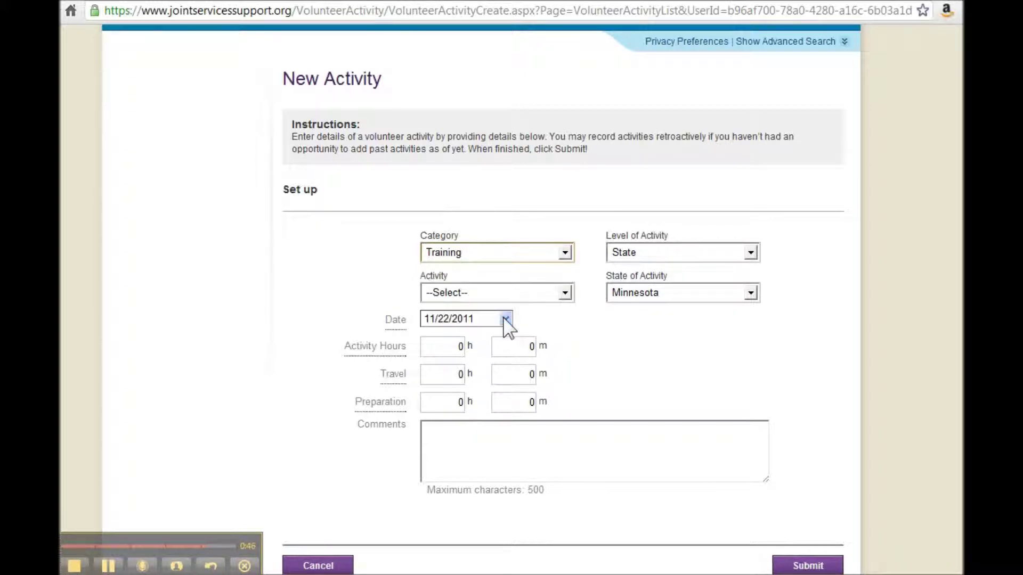
{"action": "left_click", "coordinate": [566, 256]}
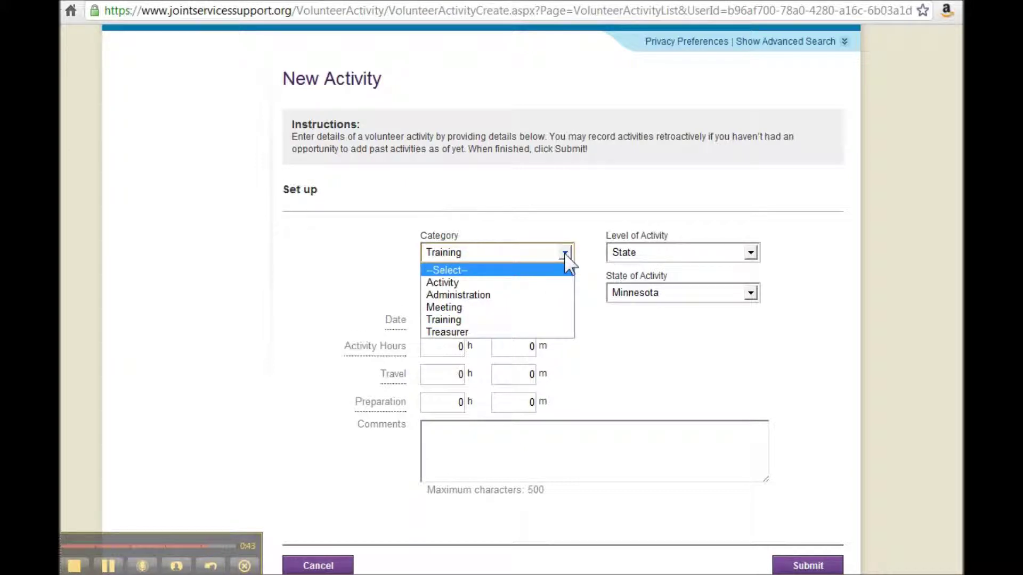
{"action": "left_click", "coordinate": [566, 256]}
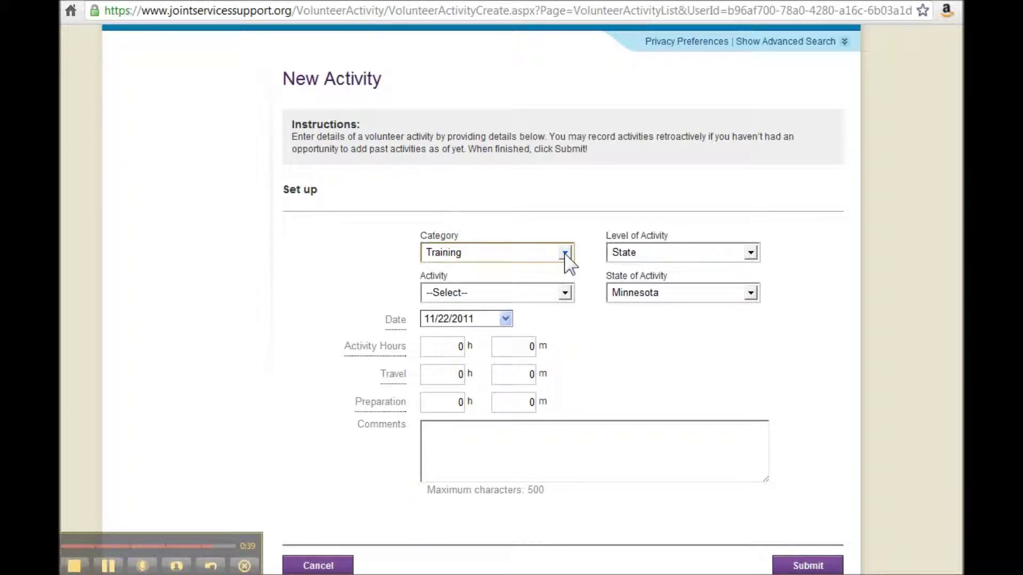
{"action": "left_click", "coordinate": [566, 255]}
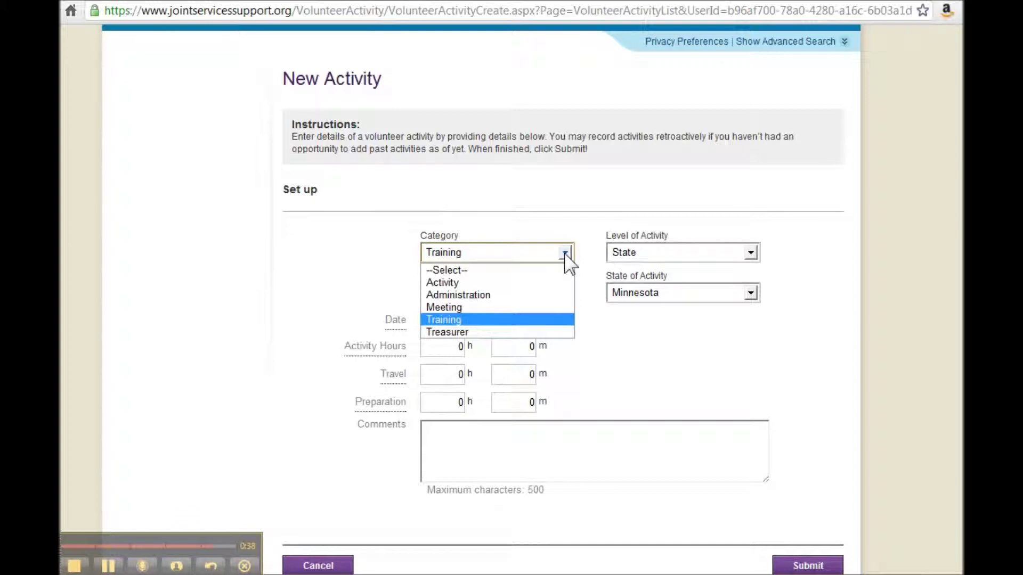
{"action": "left_click", "coordinate": [530, 305]}
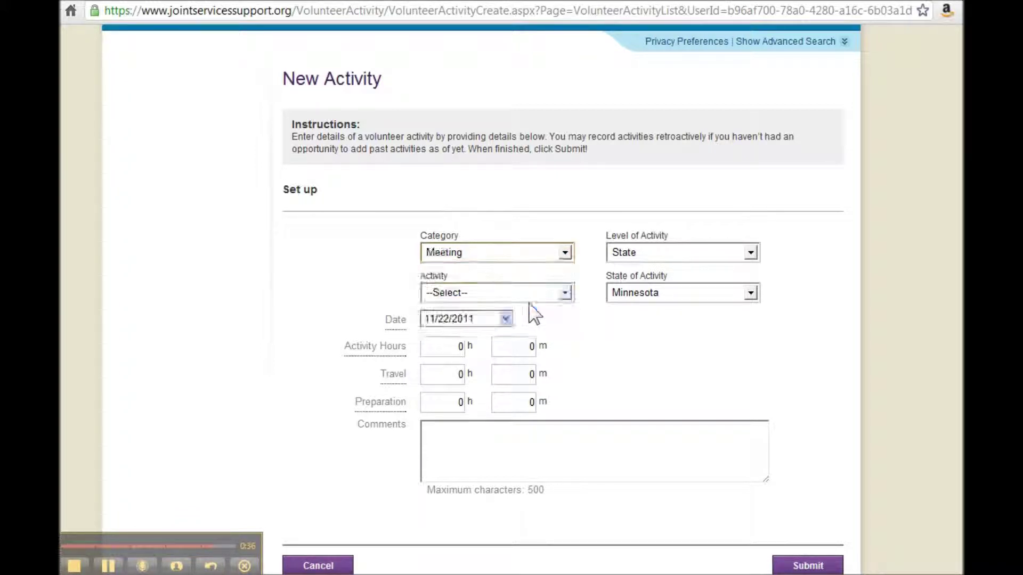
Step: Set the Activity to FRG Meeting
{"action": "left_click", "coordinate": [565, 293]}
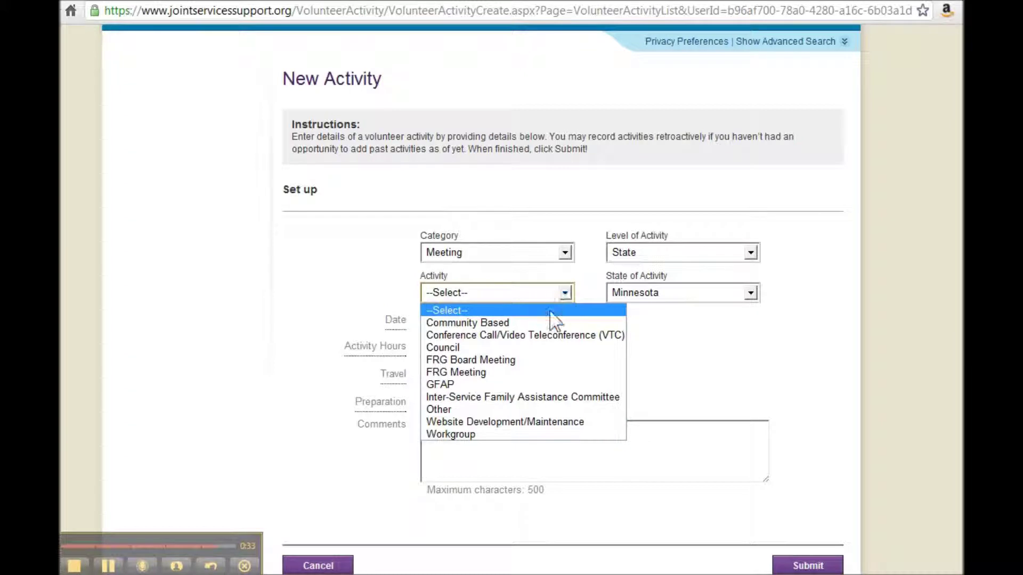
{"action": "left_click", "coordinate": [524, 372]}
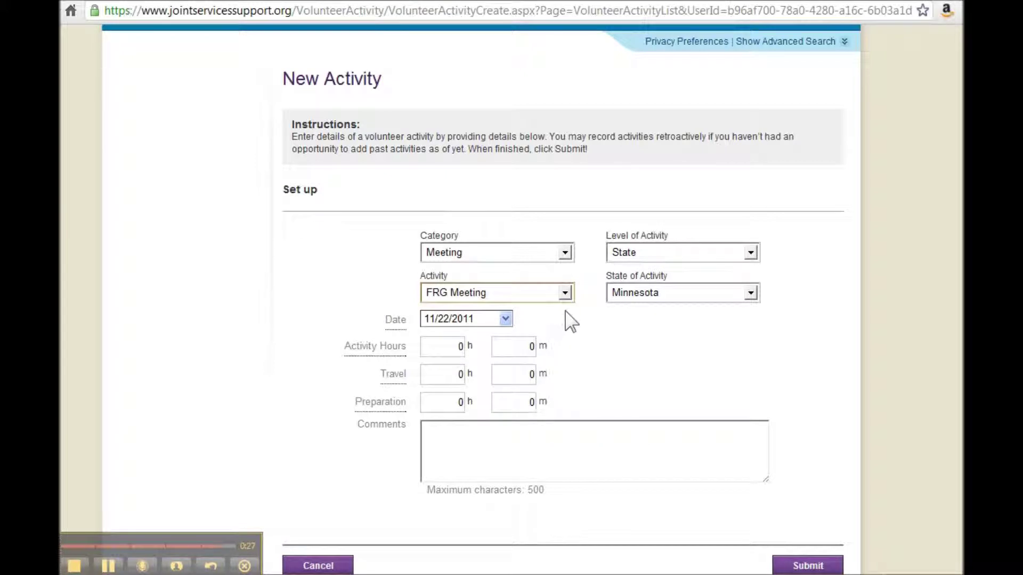
{"action": "left_click", "coordinate": [506, 319]}
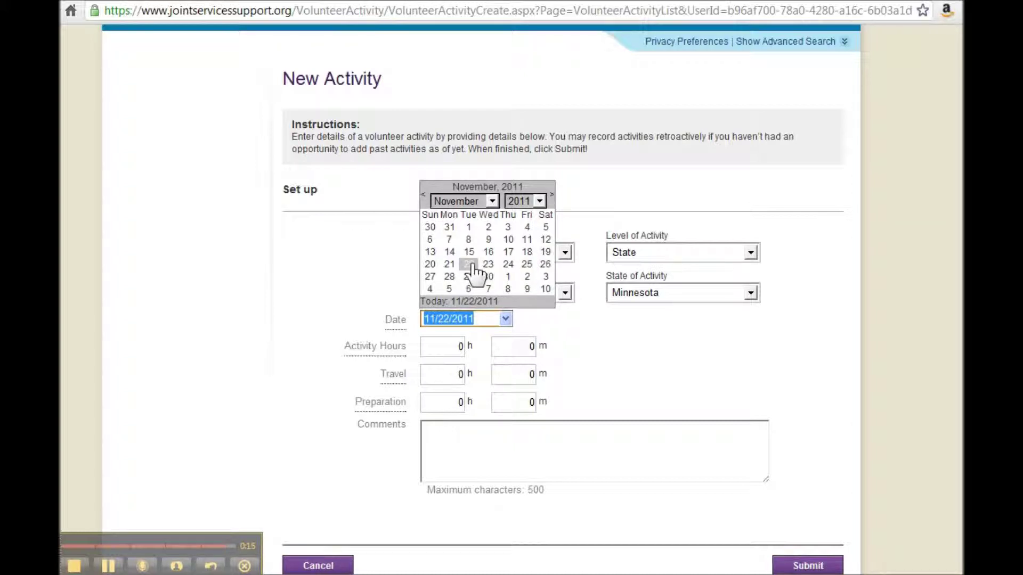
Step: Set the FRG Meeting date to 11/19/2011 in the calendar
{"action": "left_click", "coordinate": [545, 252]}
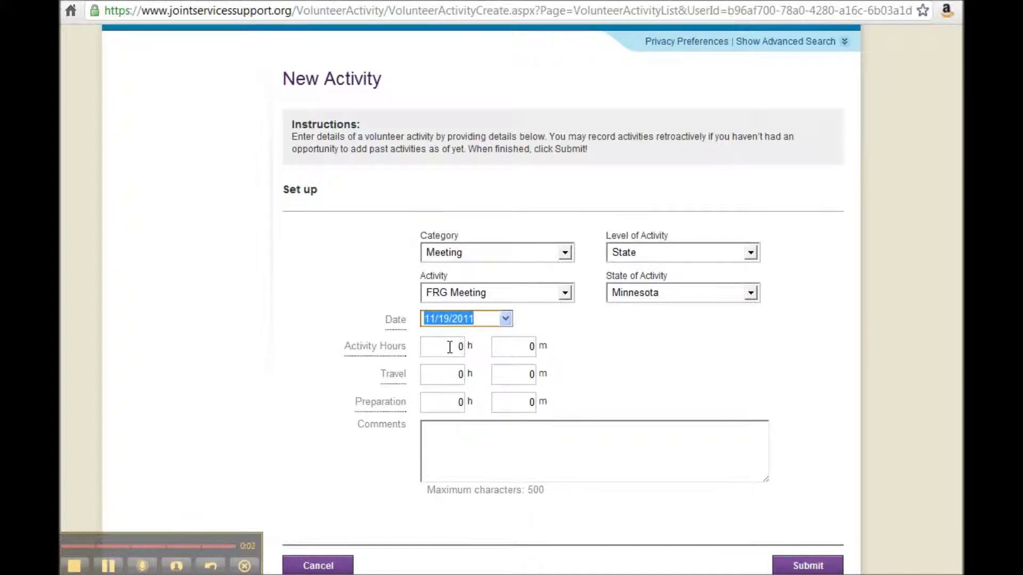
{"action": "left_click", "coordinate": [459, 345]}
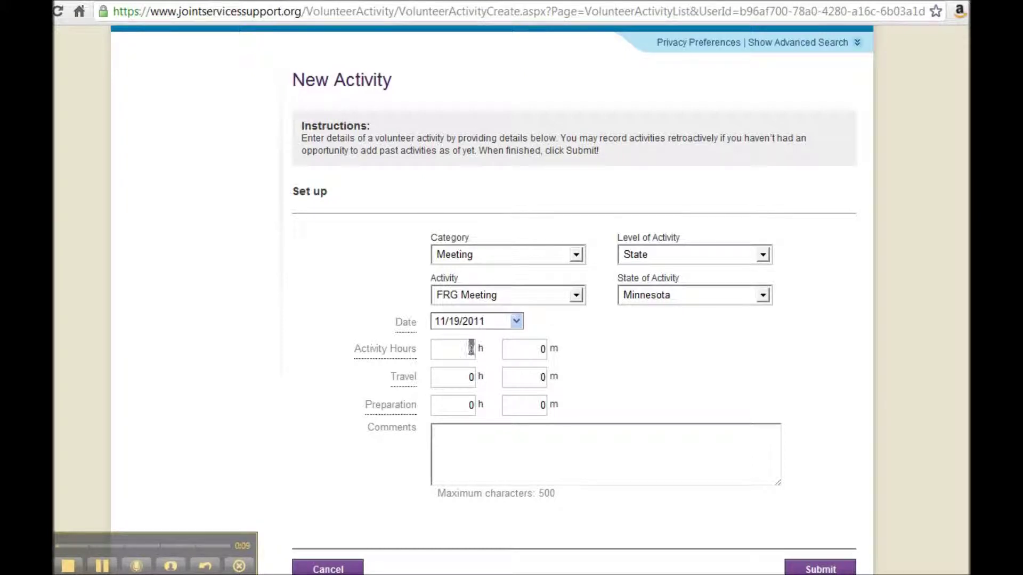
Step: Enter 1 activity hour and 20 travel minutes for the FRG Meeting
{"action": "left_click", "coordinate": [470, 348]}
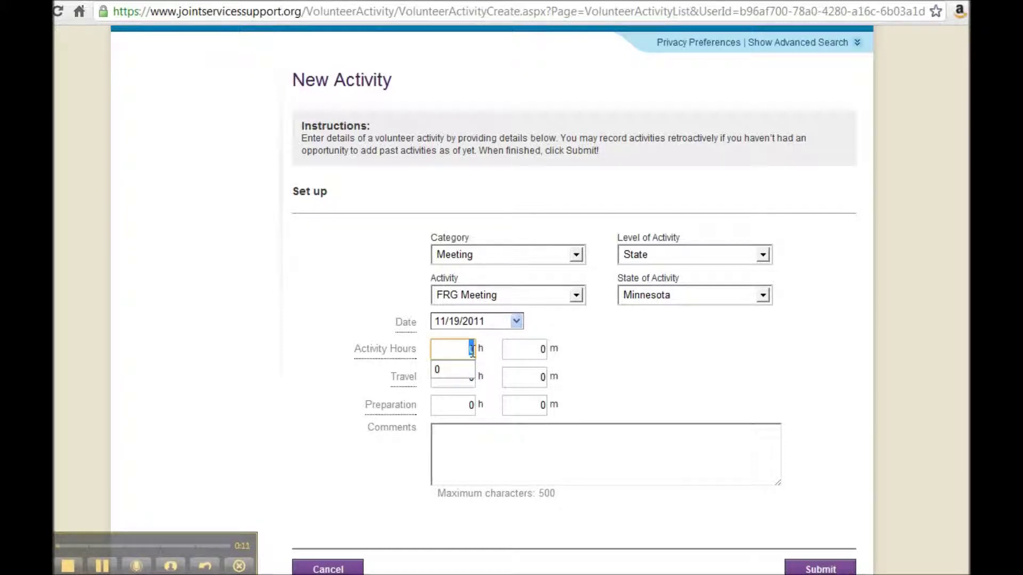
{"action": "key", "text": "BackSpace"}
{"action": "type", "text": "1"}
{"action": "left_click", "coordinate": [520, 347]}
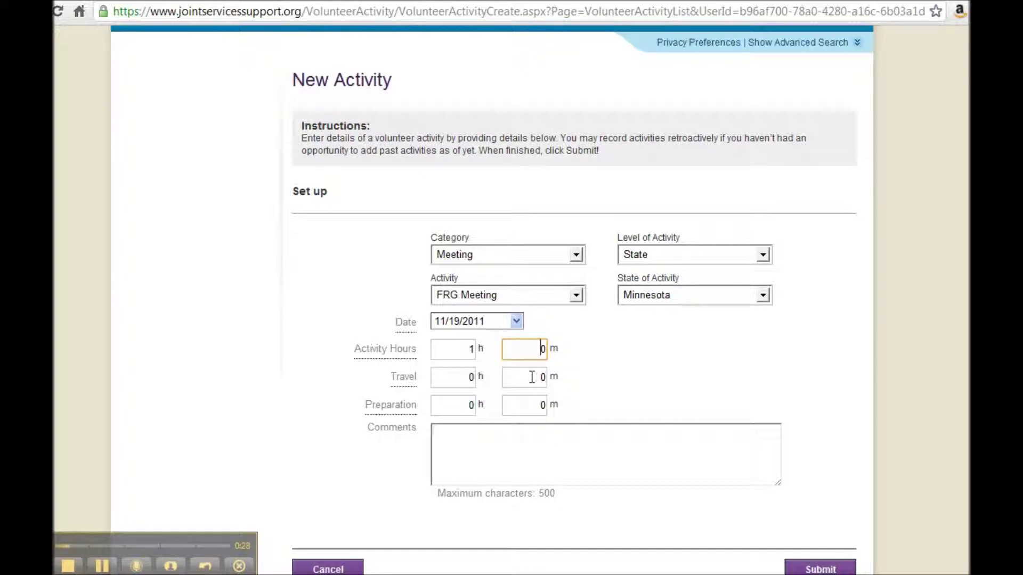
{"action": "left_click", "coordinate": [532, 377]}
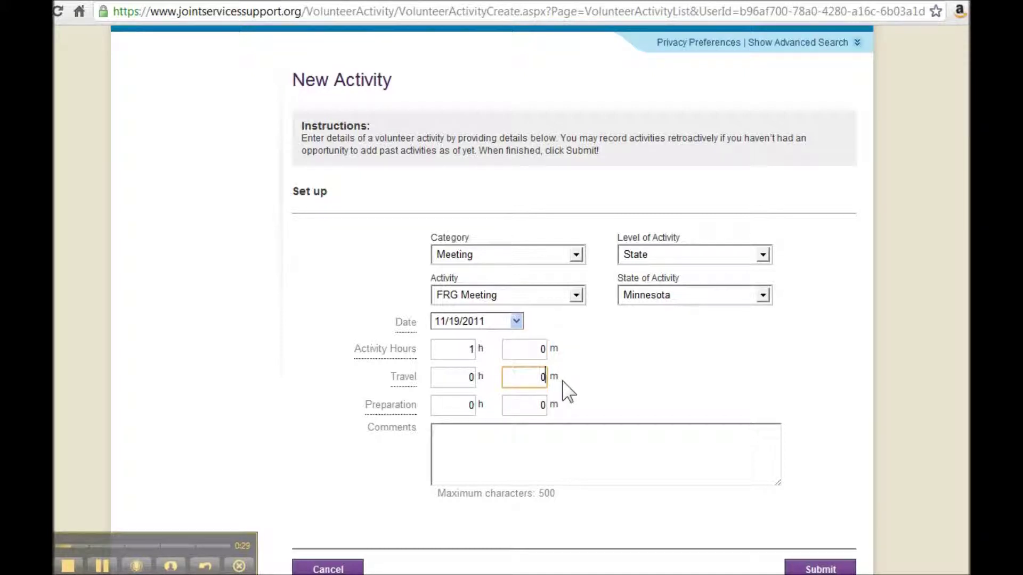
{"action": "type", "text": "20"}
{"action": "scroll", "coordinate": [689, 383], "scroll_direction": "down", "scroll_amount": 2}
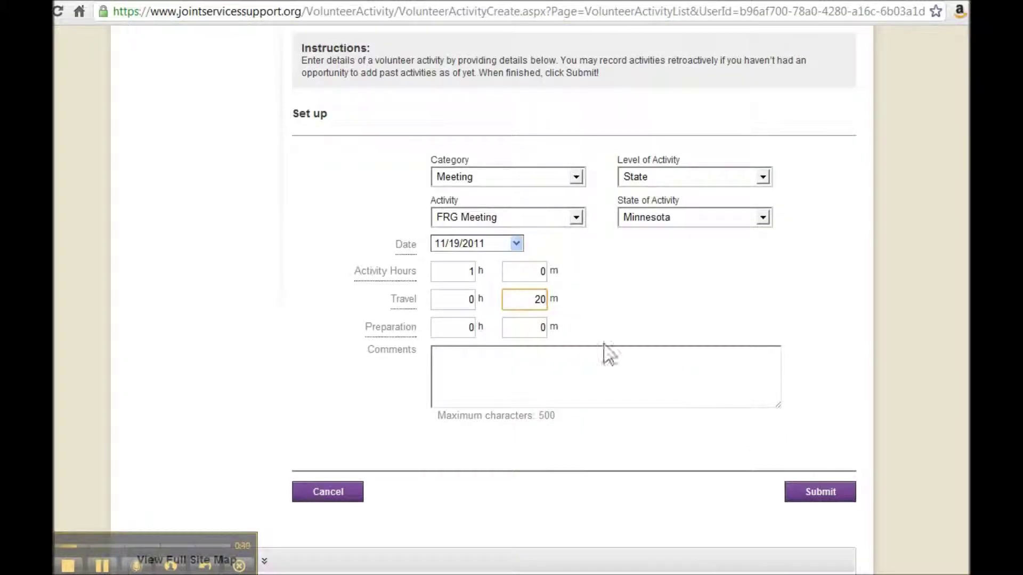
{"action": "left_click", "coordinate": [807, 495]}
{"action": "scroll", "coordinate": [580, 461], "scroll_direction": "up", "scroll_amount": 2}
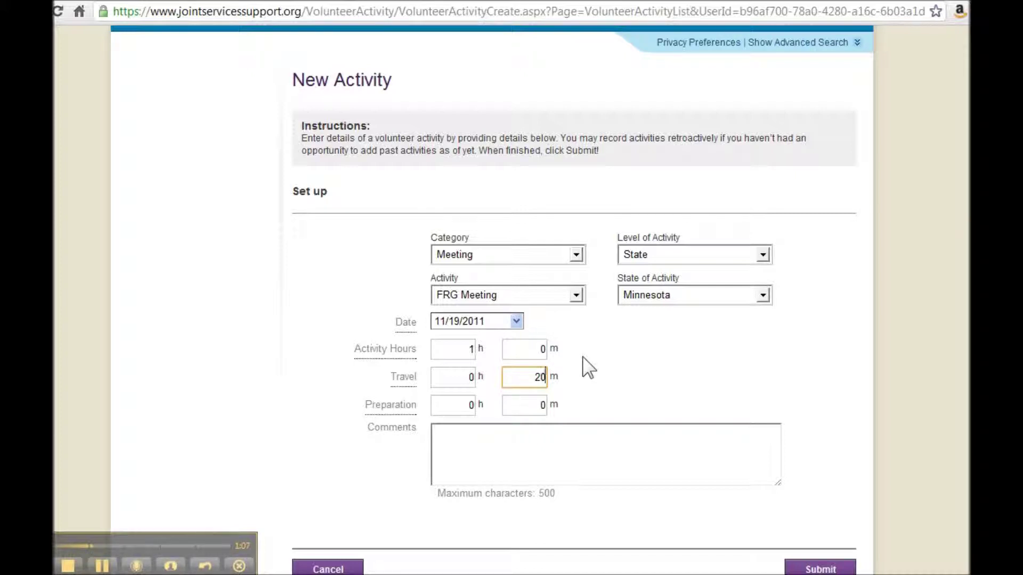
Step: Change the Category to Activity and the Activity type to Fundraiser
{"action": "left_click", "coordinate": [576, 254]}
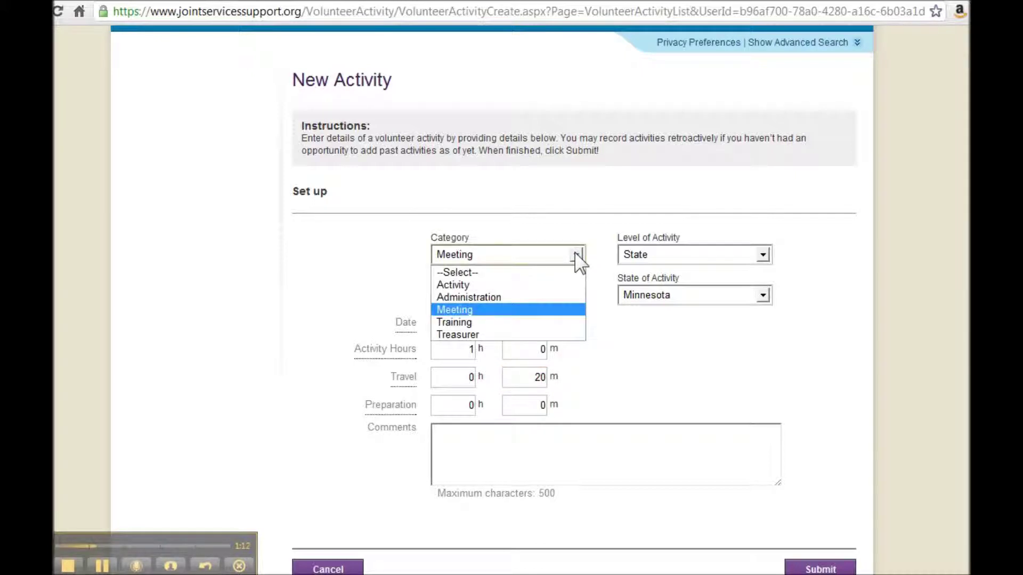
{"action": "left_click", "coordinate": [544, 286]}
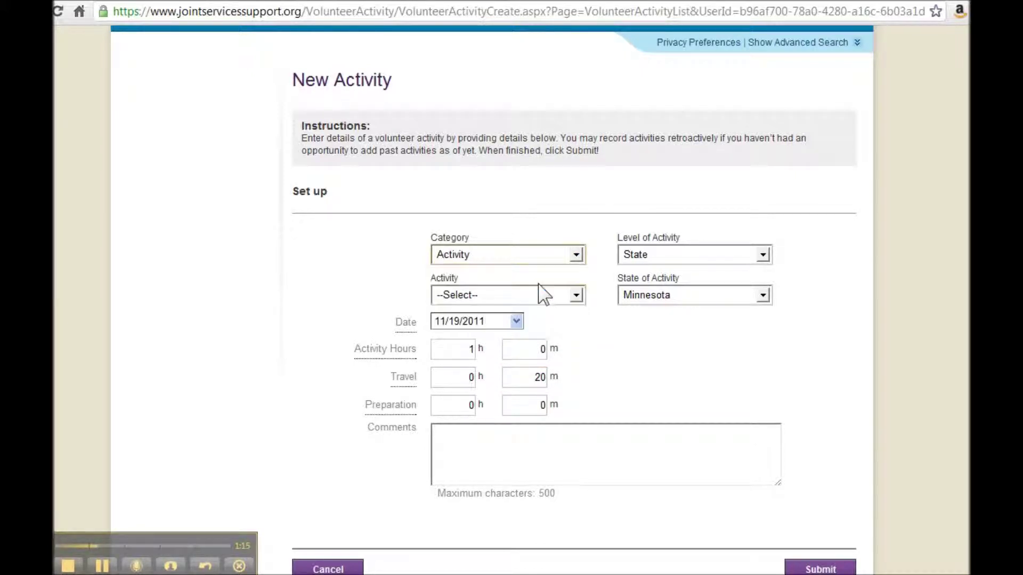
{"action": "left_click", "coordinate": [576, 296]}
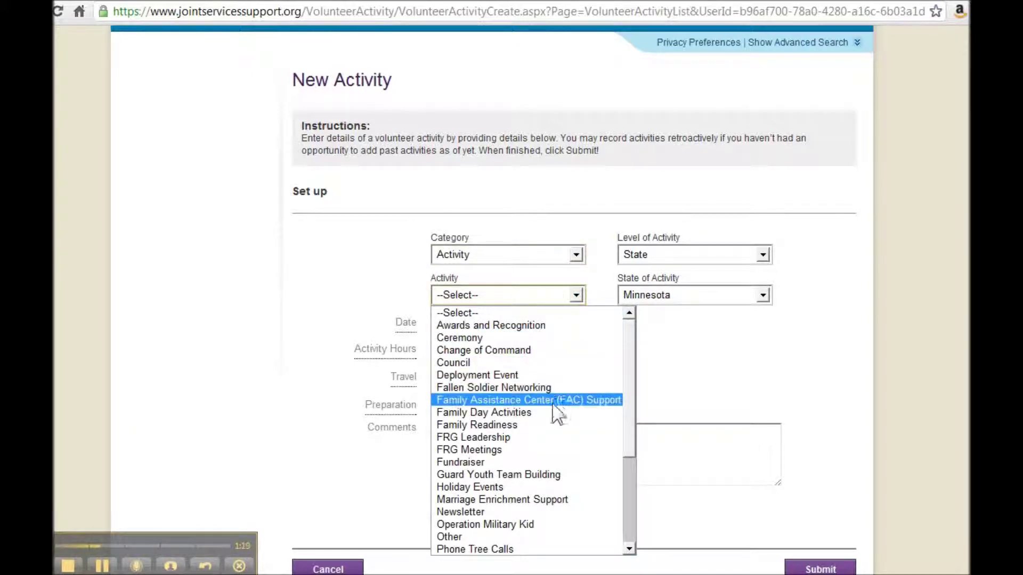
{"action": "left_click", "coordinate": [552, 462]}
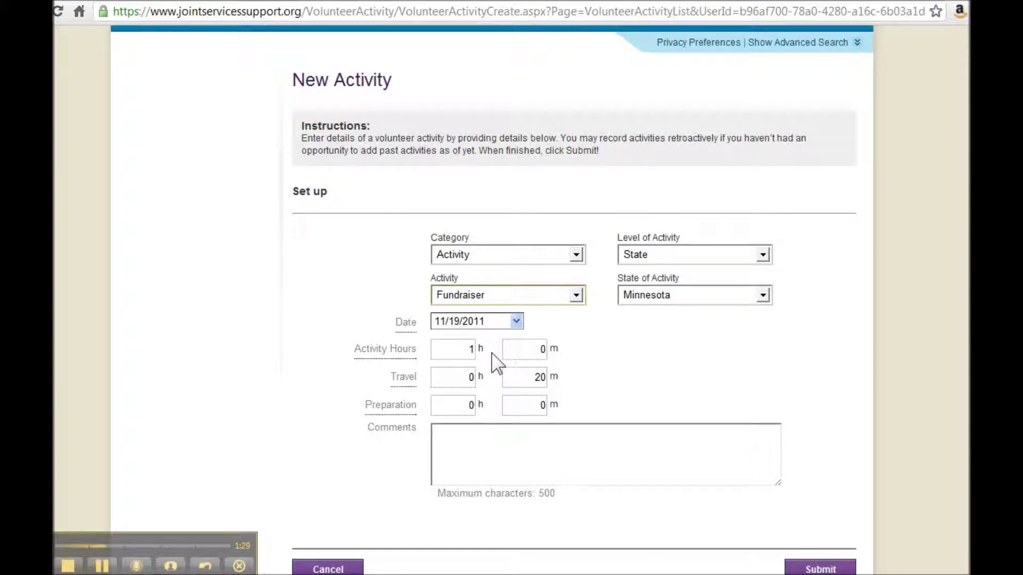
Step: Set Activity Hours to 2 and clear the 20 travel minutes
{"action": "left_click", "coordinate": [471, 350]}
{"action": "key", "text": "BackSpace"}
{"action": "type", "text": "2"}
{"action": "left_click", "coordinate": [547, 379]}
{"action": "key", "text": "BackSpace"}
{"action": "key", "text": "BackSpace"}
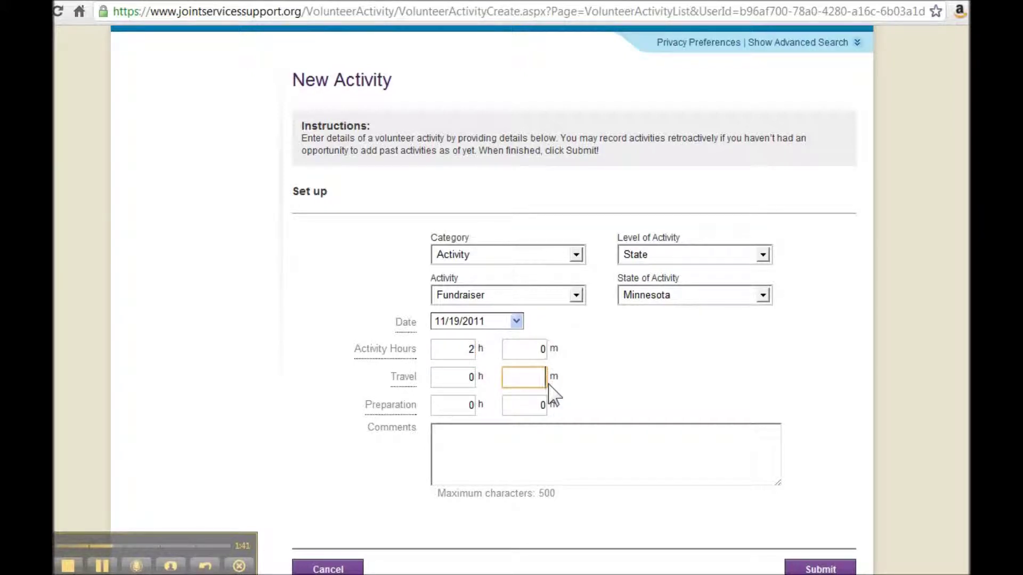
Step: Submit the Fundraiser activity form
{"action": "scroll", "coordinate": [590, 354], "scroll_direction": "down", "scroll_amount": 2}
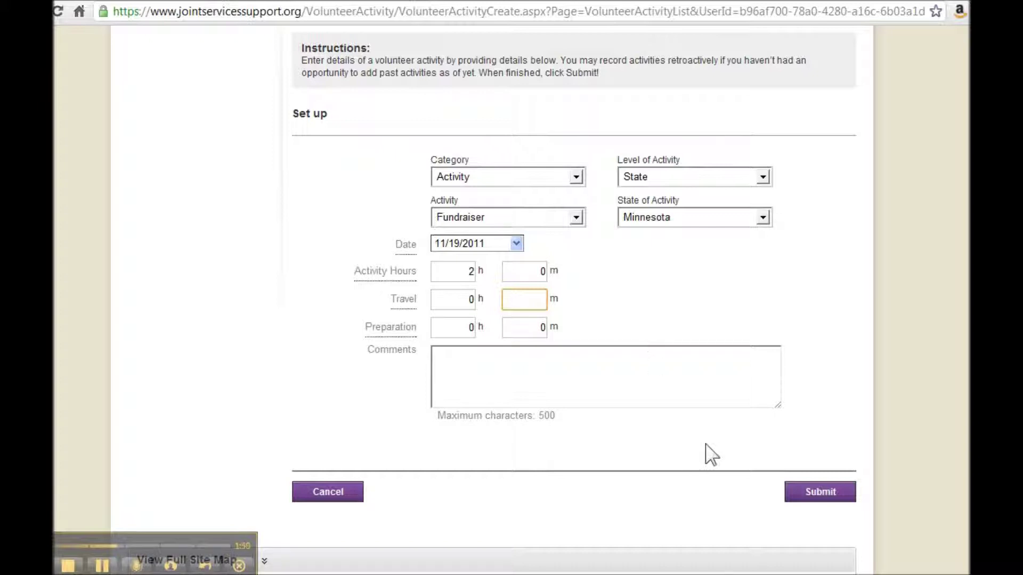
{"action": "left_click", "coordinate": [814, 498]}
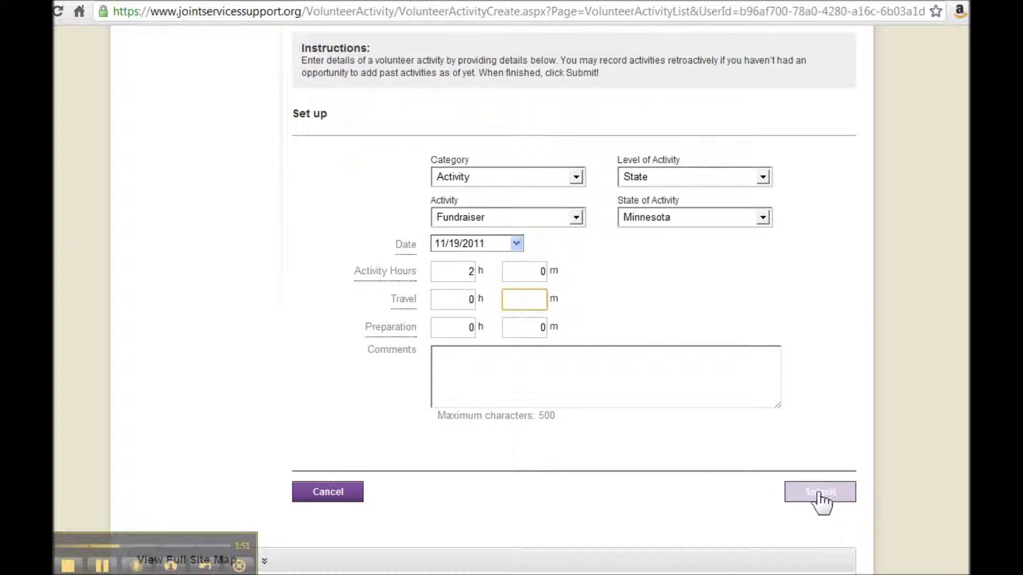
{"action": "left_click", "coordinate": [582, 361]}
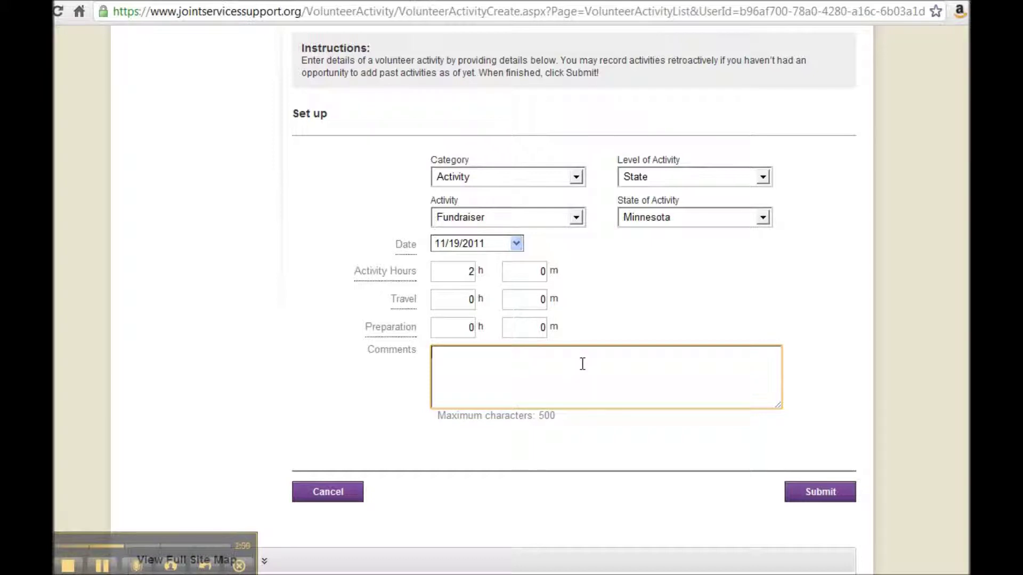
Step: Type and erase a 'Bake sale' comment, then clear the 2 Activity Hours
{"action": "type", "text": "Bake sale"}
{"action": "key", "text": "BackSpace"}
{"action": "key", "text": "BackSpace"}
{"action": "key", "text": "BackSpace"}
{"action": "key", "text": "BackSpace"}
{"action": "key", "text": "BackSpace"}
{"action": "key", "text": "BackSpace"}
{"action": "key", "text": "BackSpace"}
{"action": "key", "text": "BackSpace"}
{"action": "key", "text": "BackSpace"}
{"action": "mouse_move", "coordinate": [479, 242]}
{"action": "left_click", "coordinate": [473, 271]}
{"action": "key", "text": "BackSpace"}
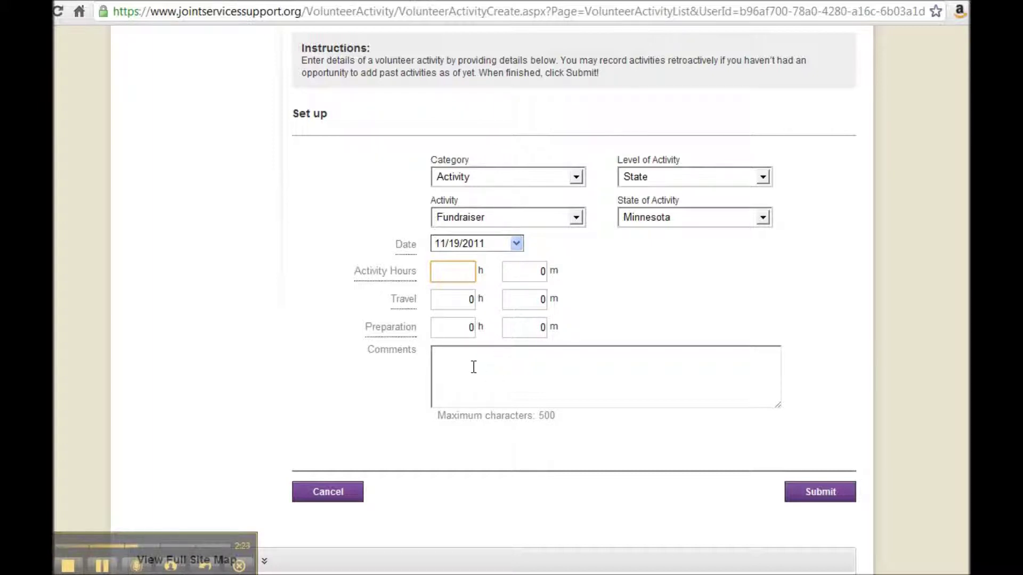
Step: Cancel the unsaved activity and scroll down to the activity table (176 items, 12 pages)
{"action": "left_click", "coordinate": [351, 495]}
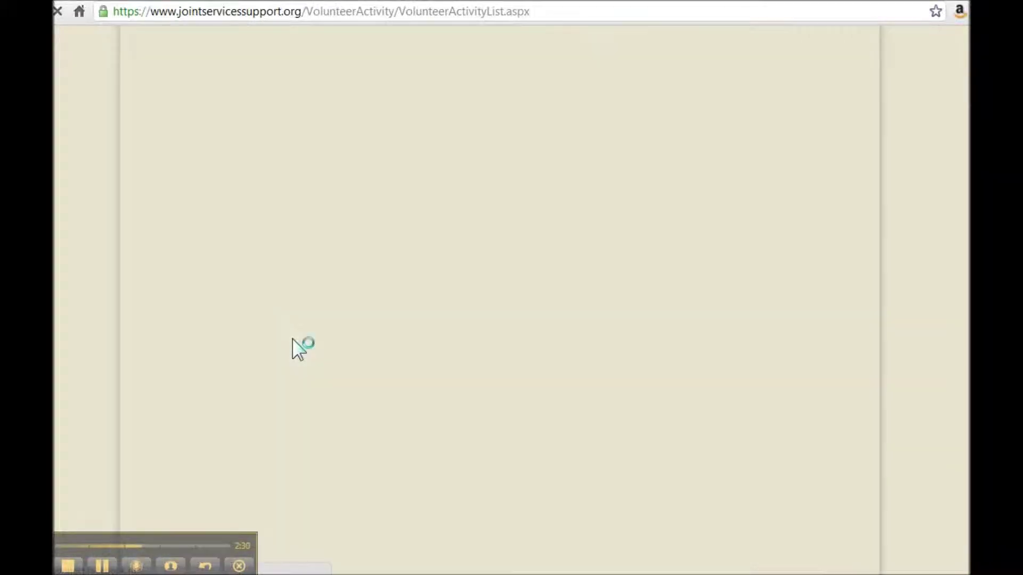
{"action": "scroll", "coordinate": [253, 346], "scroll_direction": "down", "scroll_amount": 4}
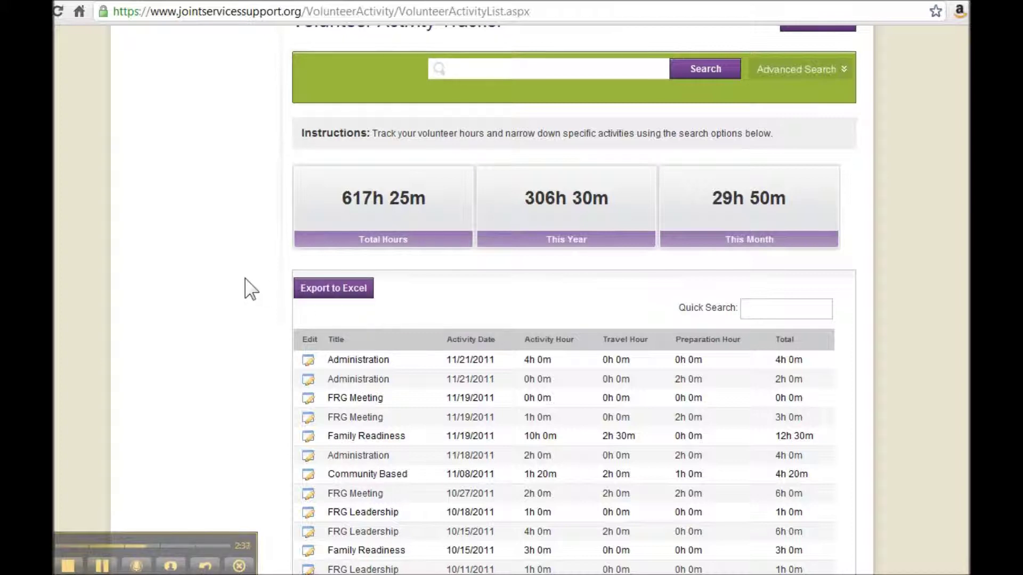
{"action": "scroll", "coordinate": [251, 289], "scroll_direction": "down", "scroll_amount": 6}
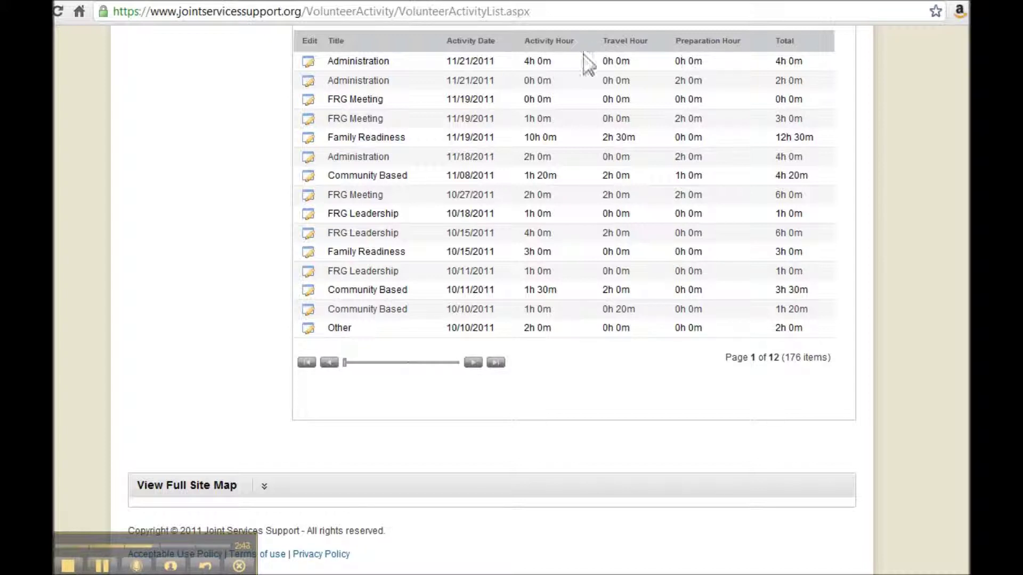
Step: Jump to the last page of activities, then step back through pages 11, 10, 9 and 8
{"action": "left_click_drag", "start_coordinate": [392, 354], "coordinate": [437, 369]}
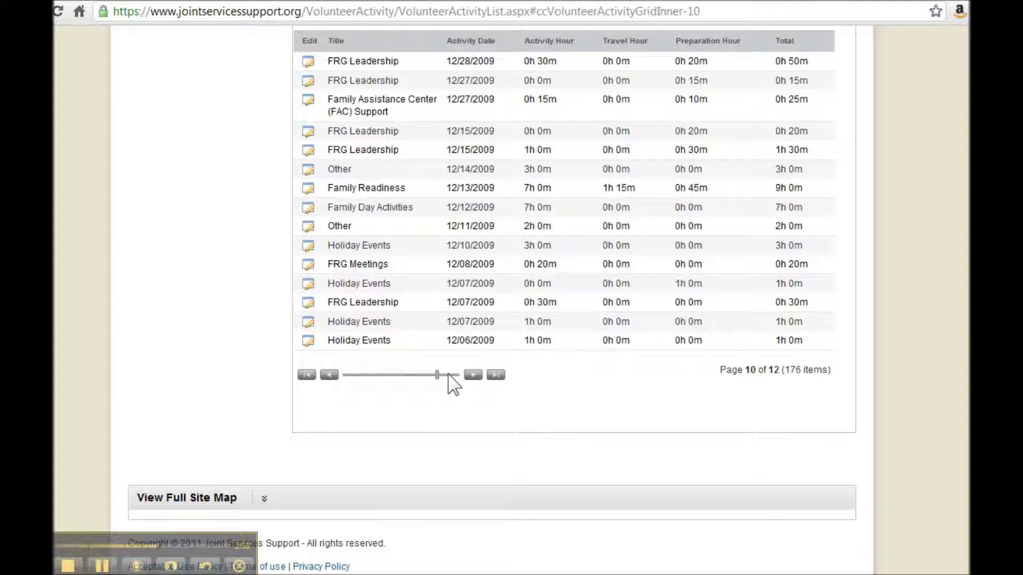
{"action": "left_click_drag", "start_coordinate": [437, 375], "coordinate": [456, 379]}
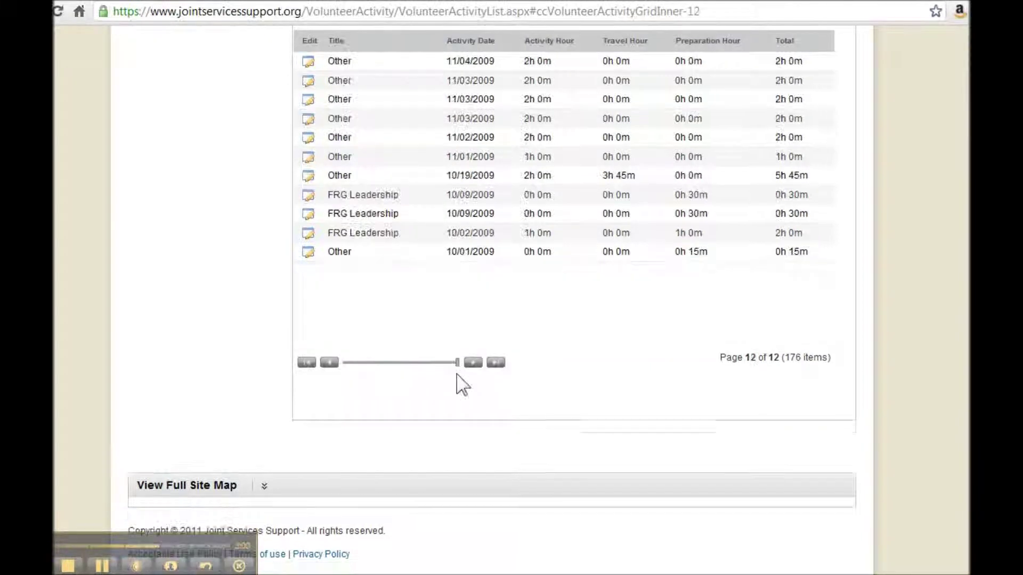
{"action": "left_click", "coordinate": [330, 364]}
{"action": "left_click", "coordinate": [330, 365]}
{"action": "left_click", "coordinate": [328, 365]}
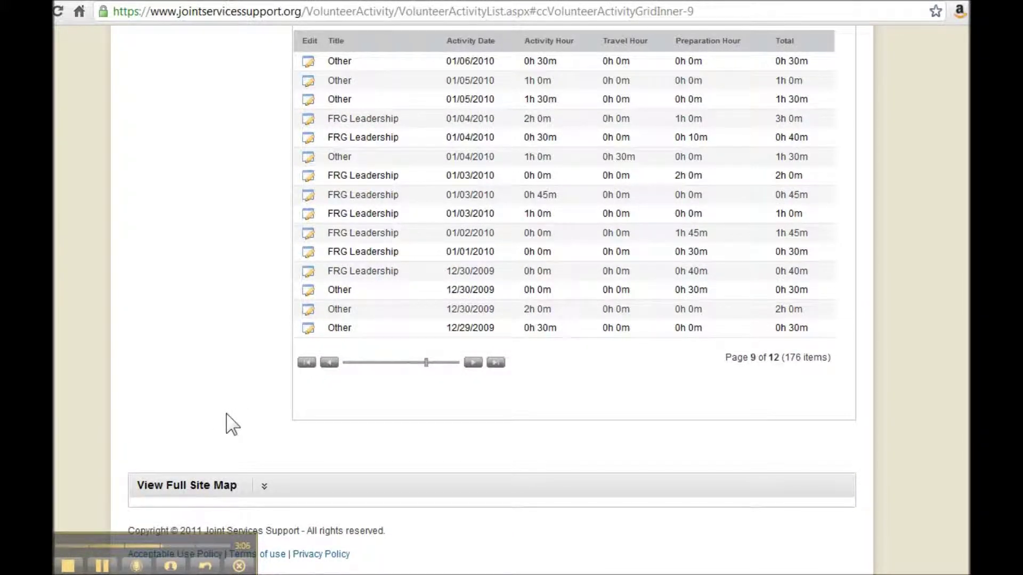
{"action": "scroll", "coordinate": [282, 366], "scroll_direction": "up", "scroll_amount": 3}
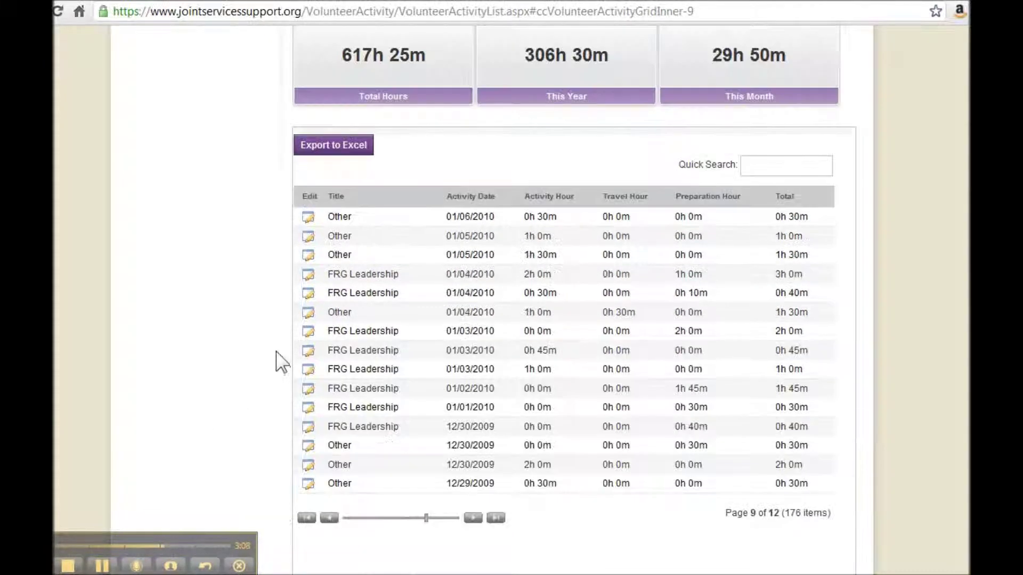
{"action": "left_click", "coordinate": [337, 518]}
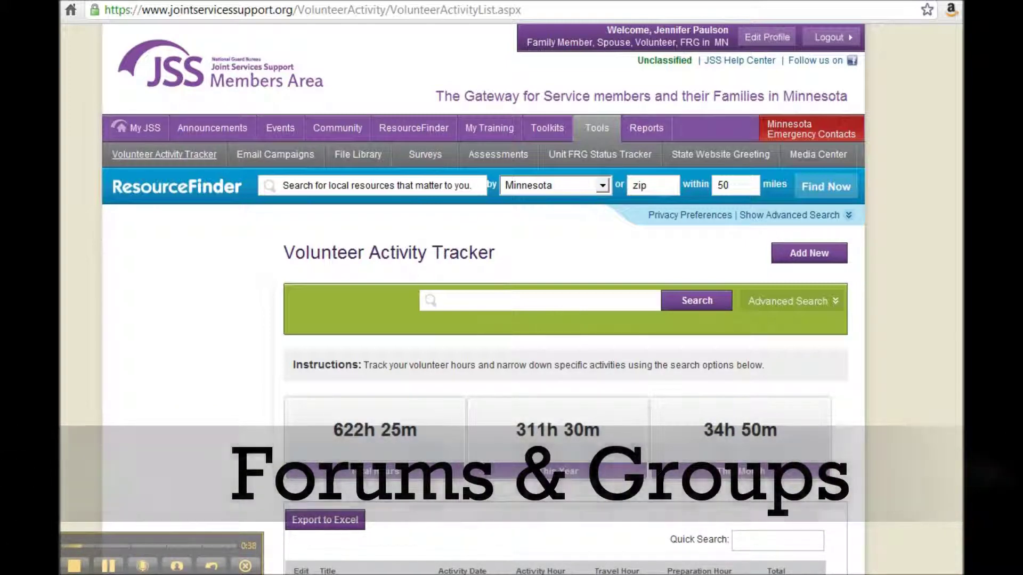
Step: Switch to Adobe Reader showing the FRG Leader's Yellow Ribbon contact card PDF
{"action": "left_click", "coordinate": [396, 573]}
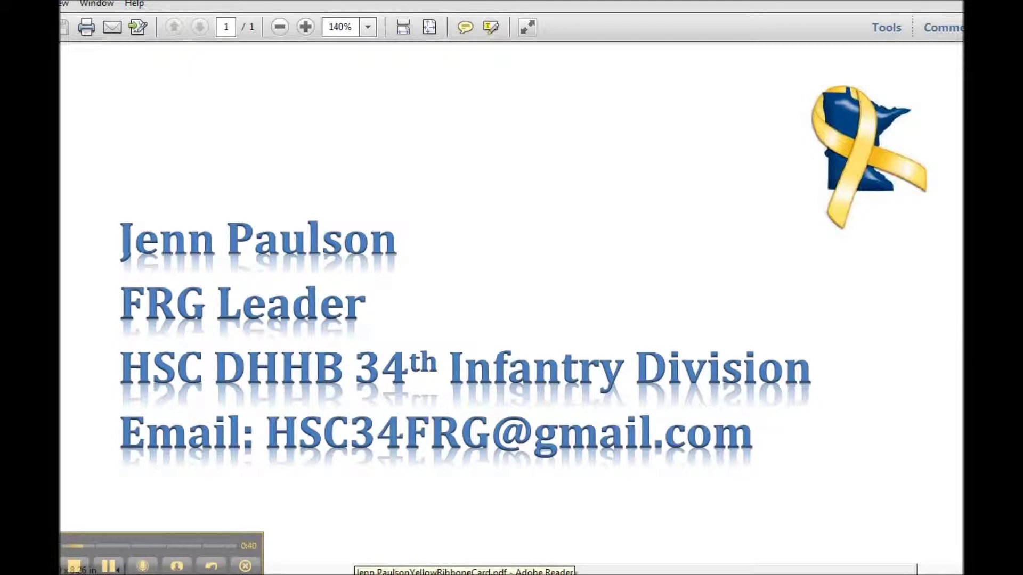